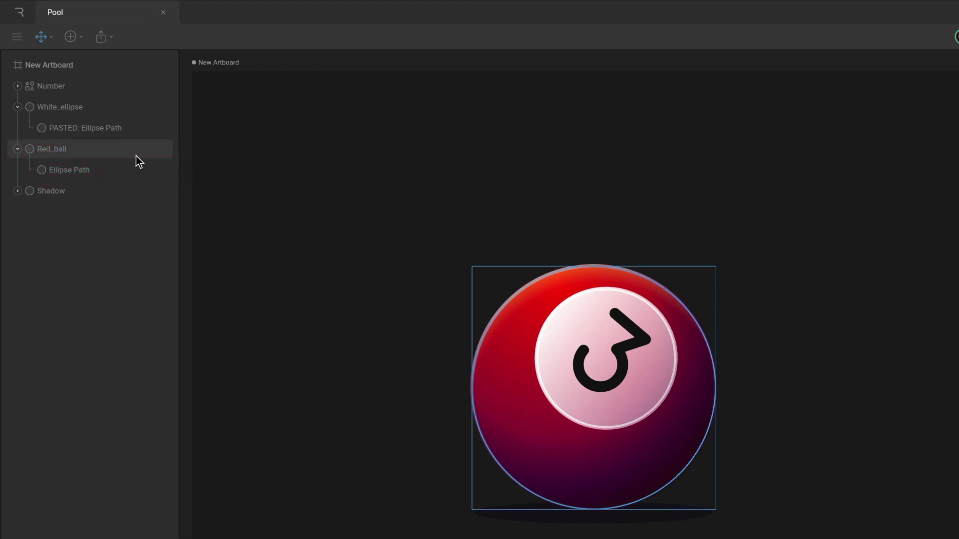
Select the Red_ball shape and show its fill and stroke settings to examine its gradients
click(104, 151)
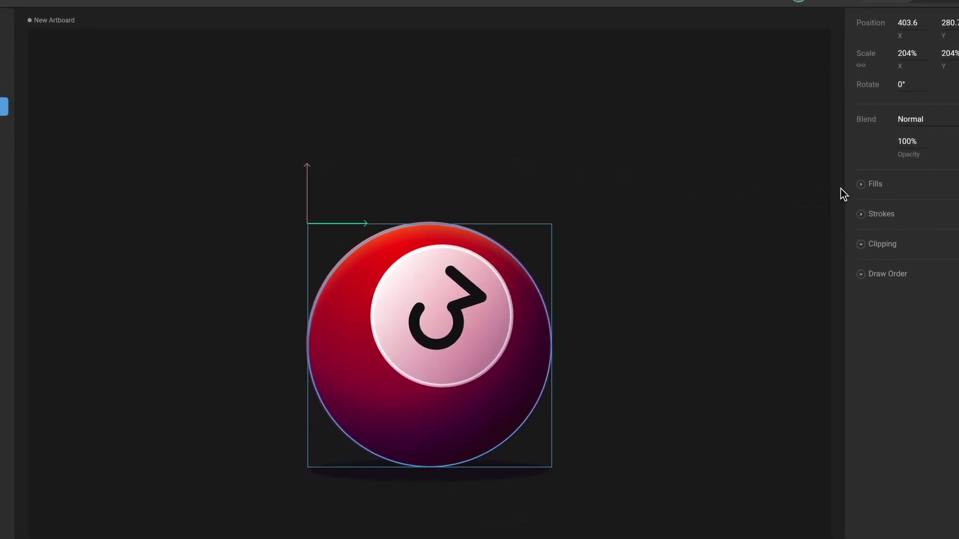
click(833, 181)
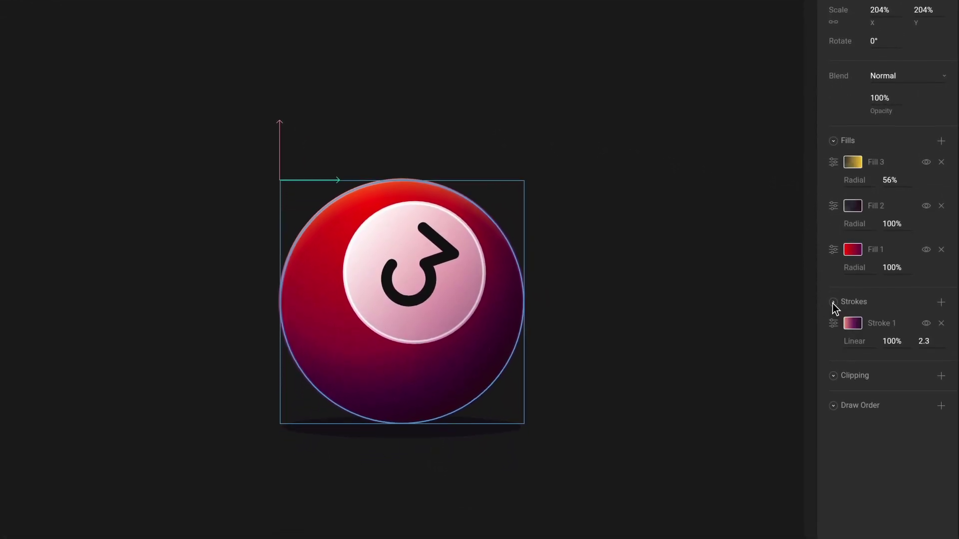
click(833, 340)
click(854, 296)
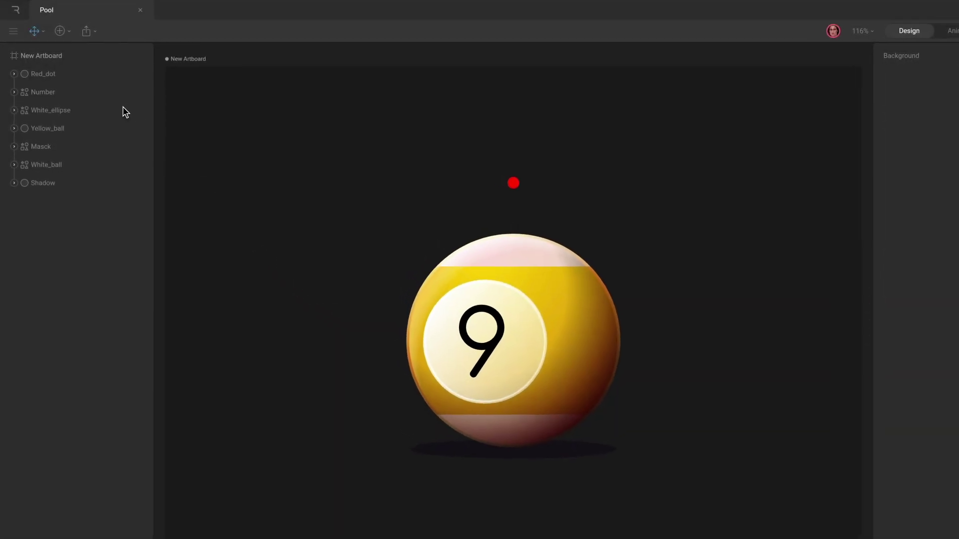
Expand the Number shape of the yellow 9 ball and examine each of its Number Paths
click(70, 91)
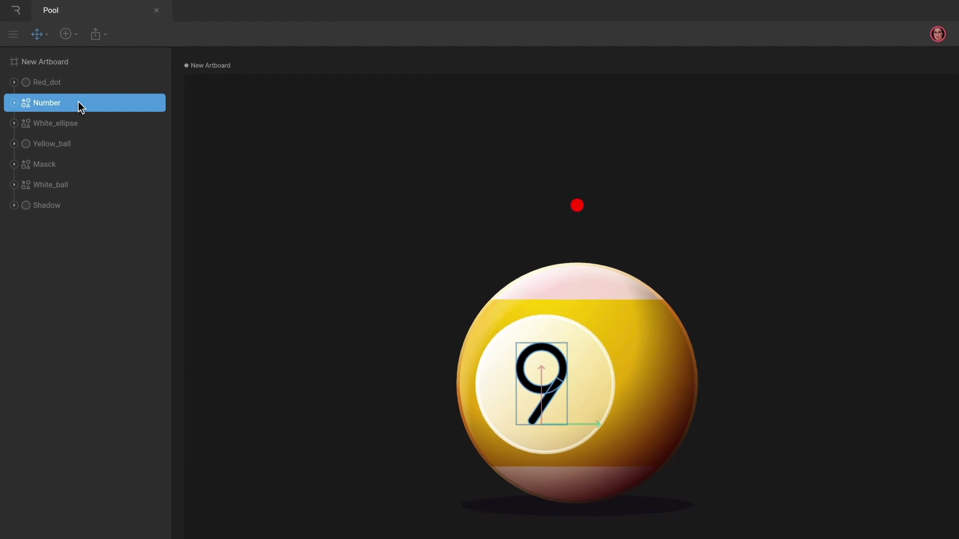
click(14, 102)
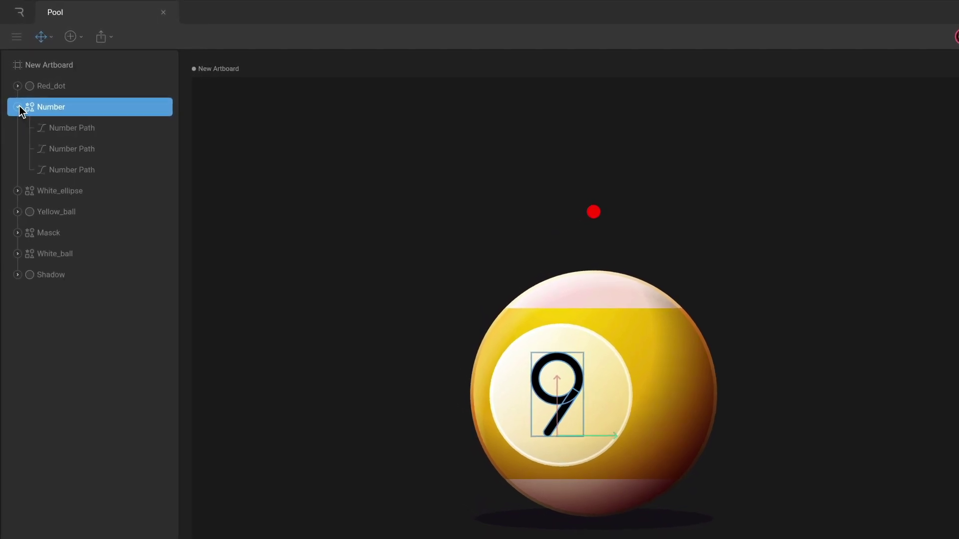
click(60, 128)
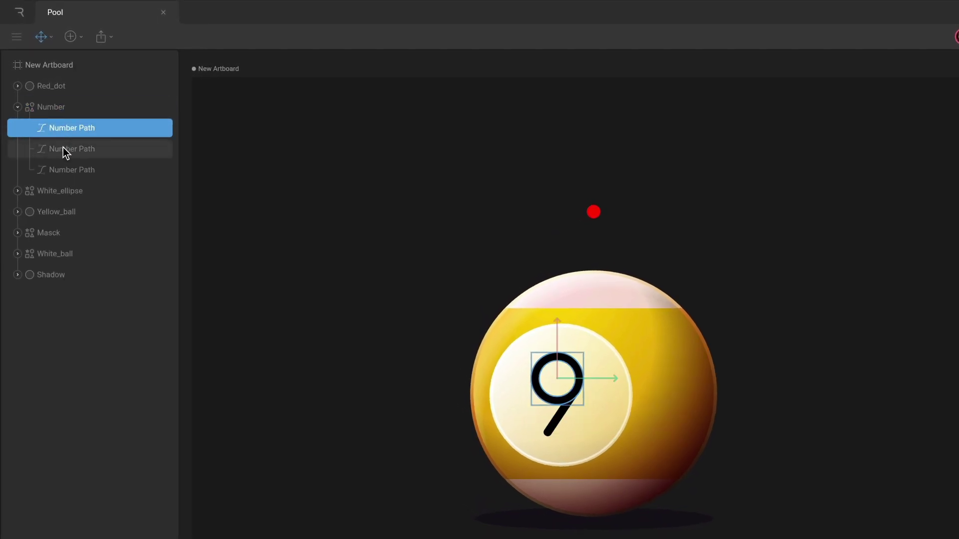
click(63, 148)
click(64, 167)
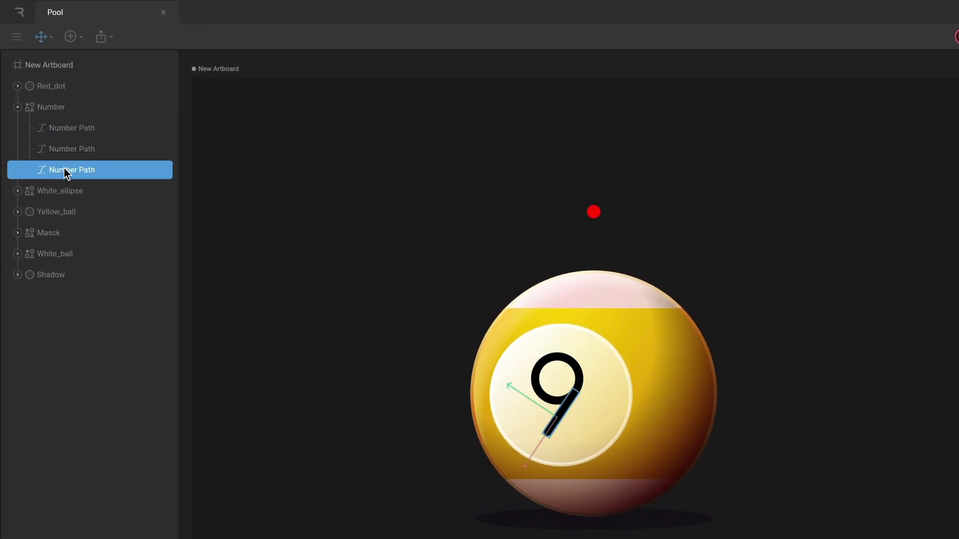
Move the Red_dot path into the Number shape, just below the 9, and delete it
click(70, 86)
click(18, 86)
click(79, 105)
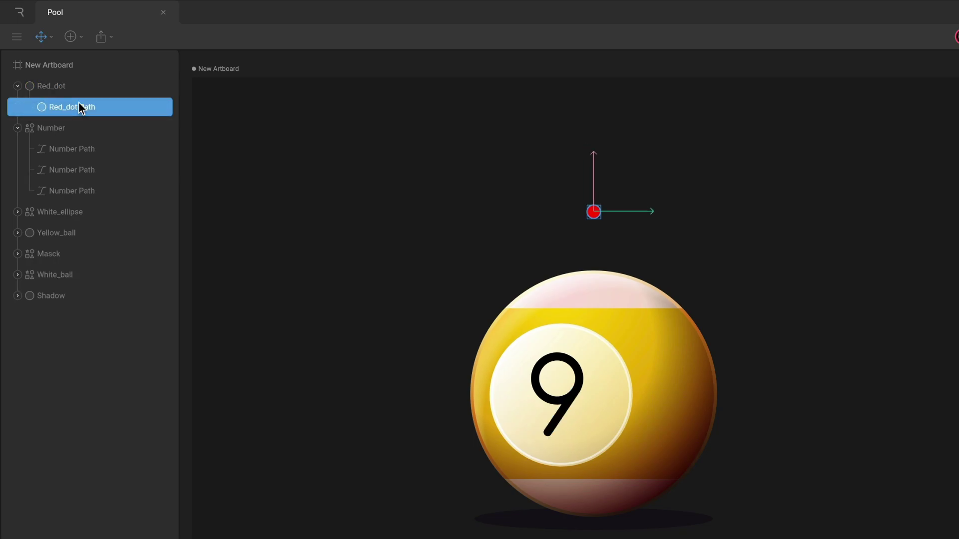
drag(77, 118, 76, 136)
drag(593, 212, 565, 449)
key(Delete)
Draw a small closed triangular path below the 9 inside the Number shape with the Pen tool
click(121, 107)
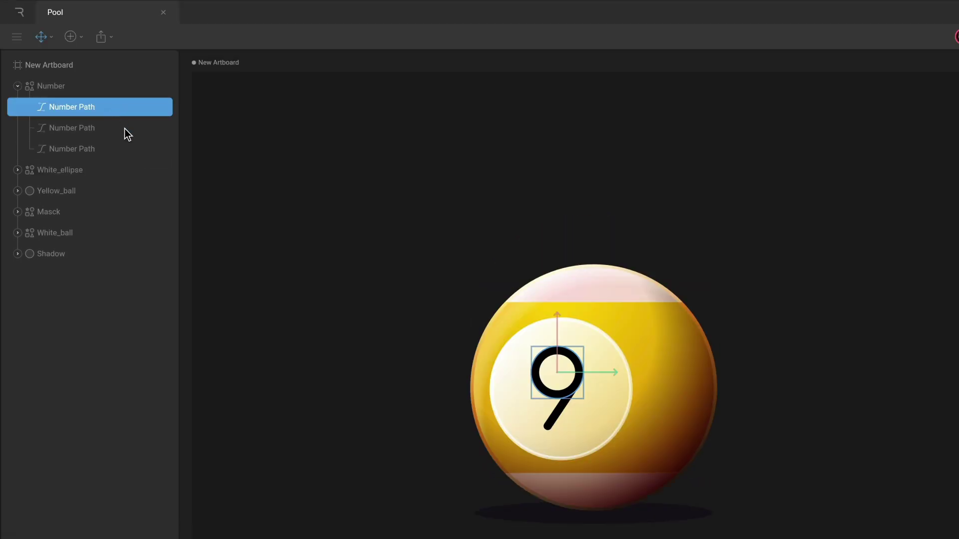
key(p)
click(544, 438)
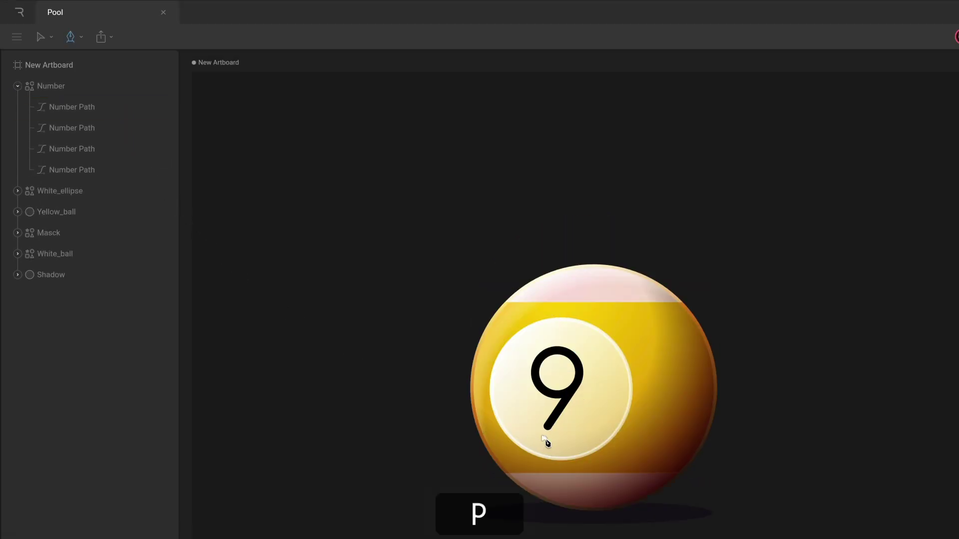
click(576, 449)
click(544, 450)
click(544, 438)
key(v)
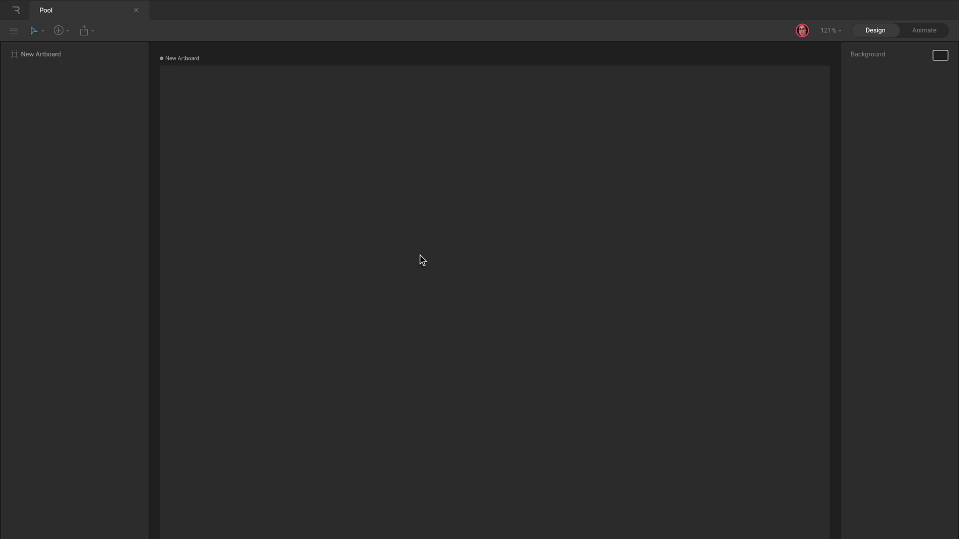
Draw a circle about 283 px in diameter near the centre of the empty artboard with the Ellipse tool
click(66, 31)
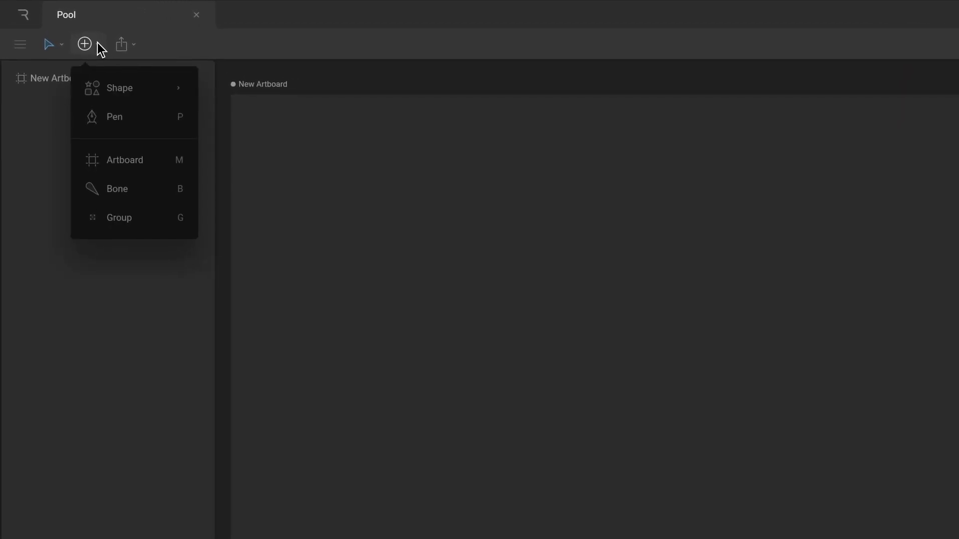
mouse_move(124, 80)
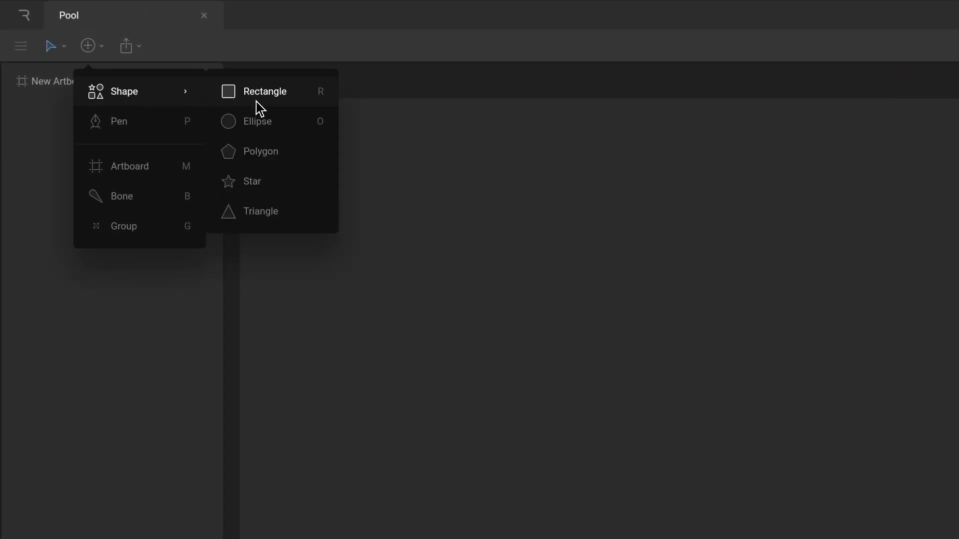
click(291, 119)
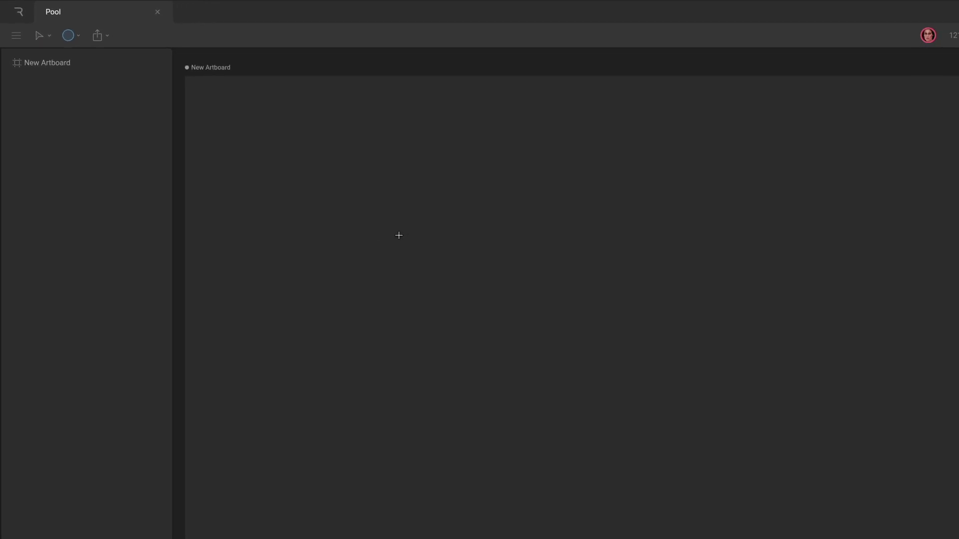
drag(397, 206, 567, 377)
click(15, 71)
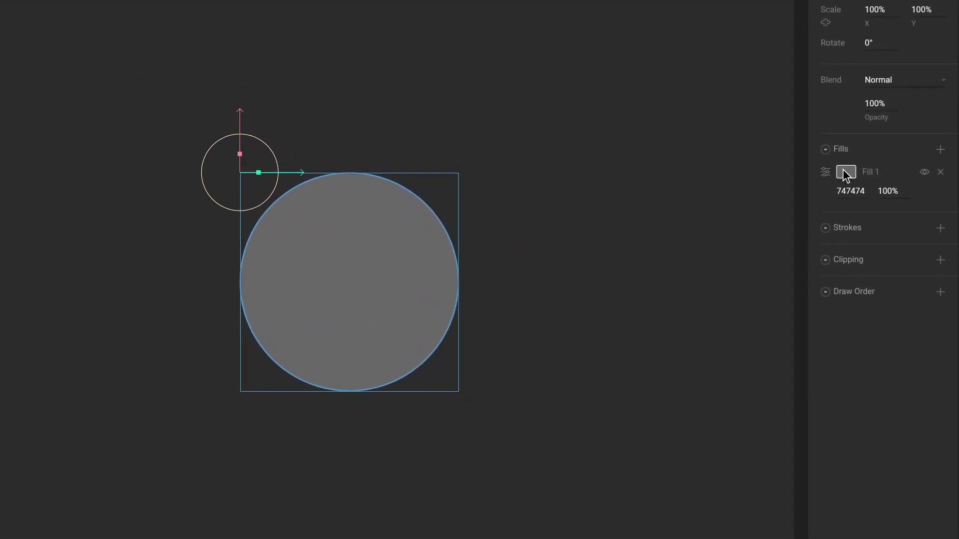
Change the circle's fill to a radial gradient fading from grey to black
click(867, 179)
click(736, 184)
click(728, 225)
drag(670, 223, 671, 275)
Add a stroke to the circle with a linear gradient whose first stop is grey 989898
click(940, 228)
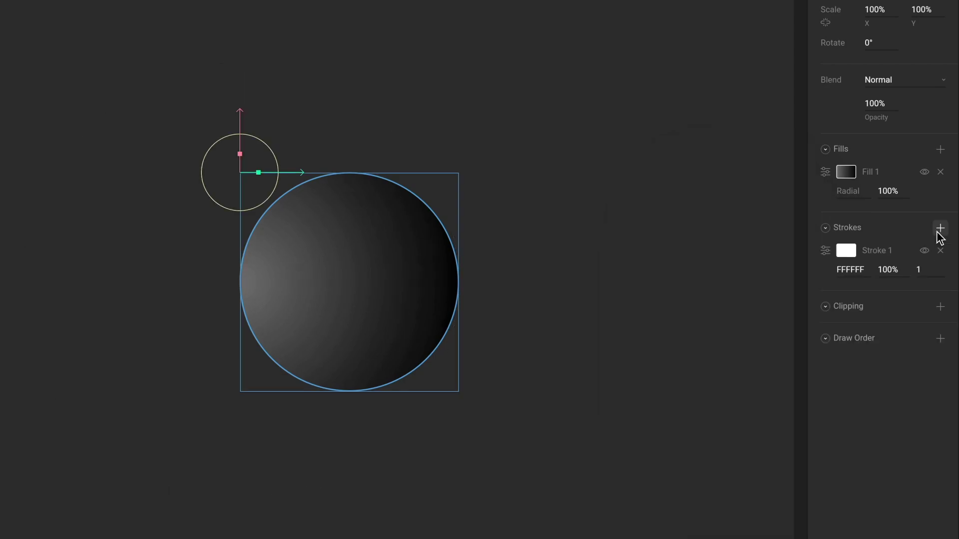
click(847, 250)
click(746, 260)
click(748, 282)
drag(709, 306, 709, 345)
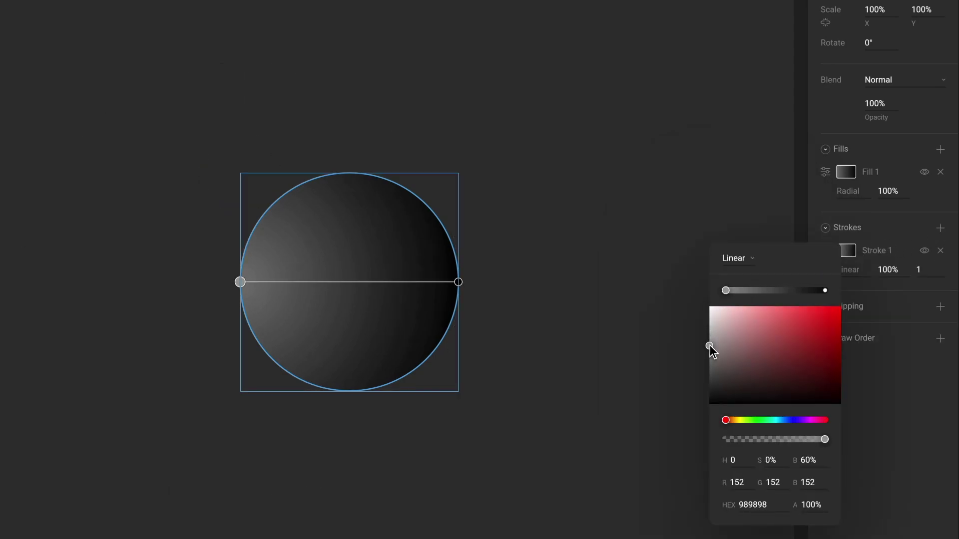
click(579, 273)
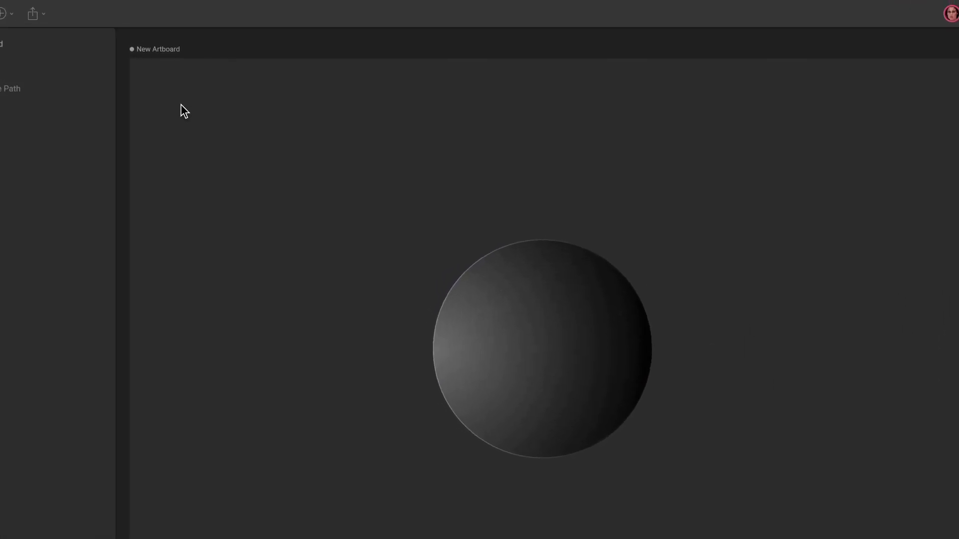
Select the circle's Ellipse Path and review its size and transform properties
click(88, 87)
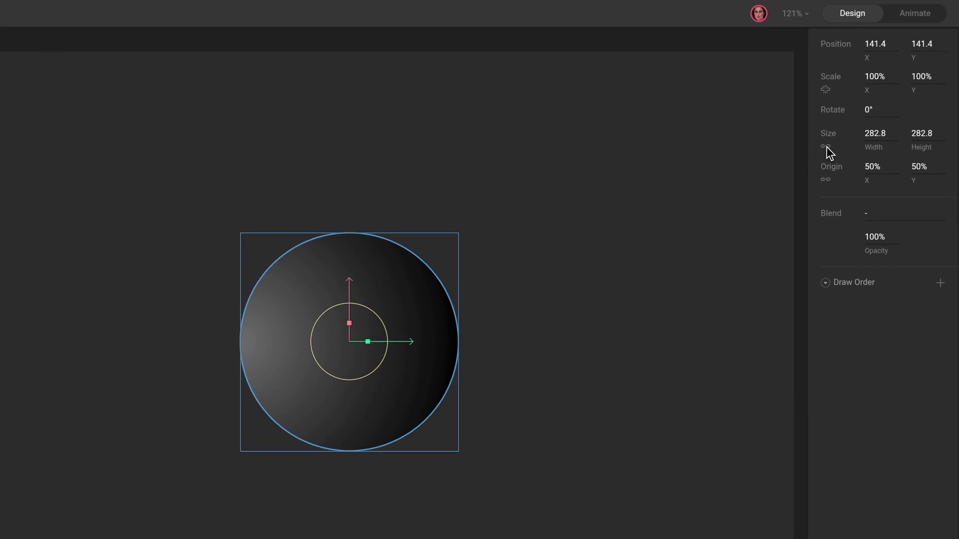
drag(892, 131, 892, 86)
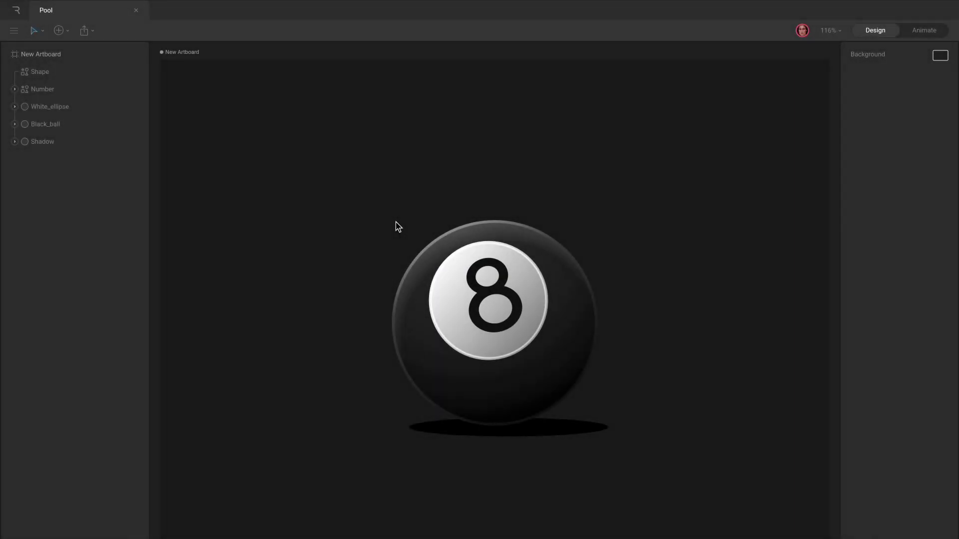
Expand the Number shape of the black 8 ball and examine each of its paths
click(64, 89)
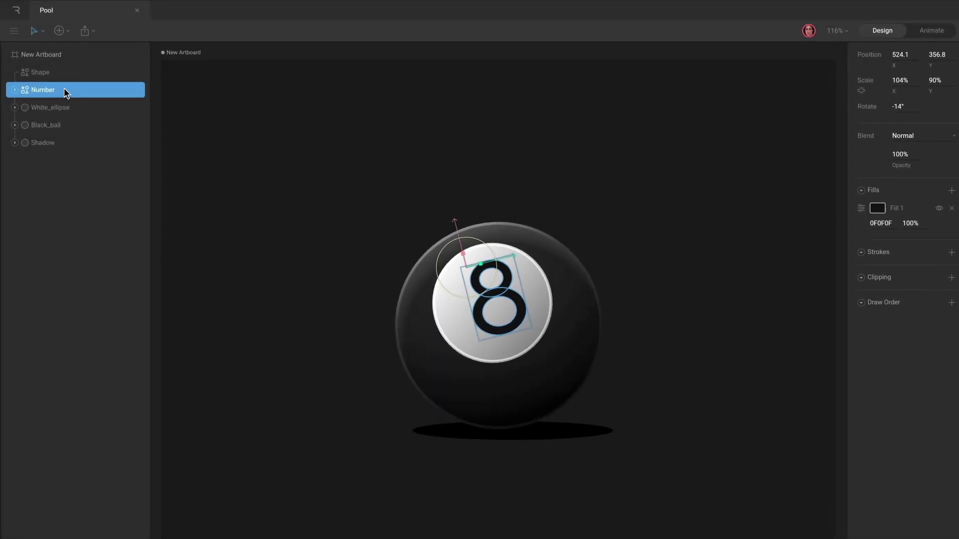
click(67, 92)
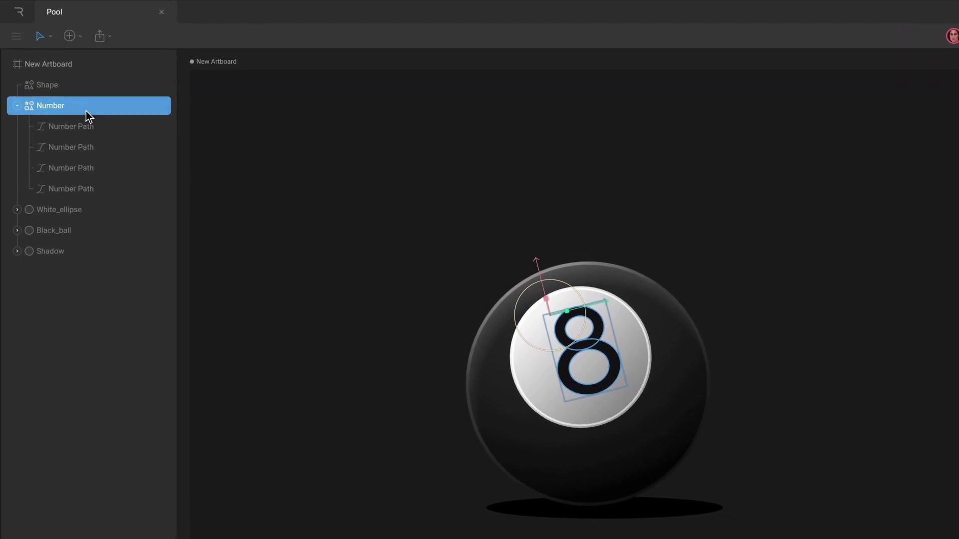
click(105, 126)
click(107, 148)
click(107, 167)
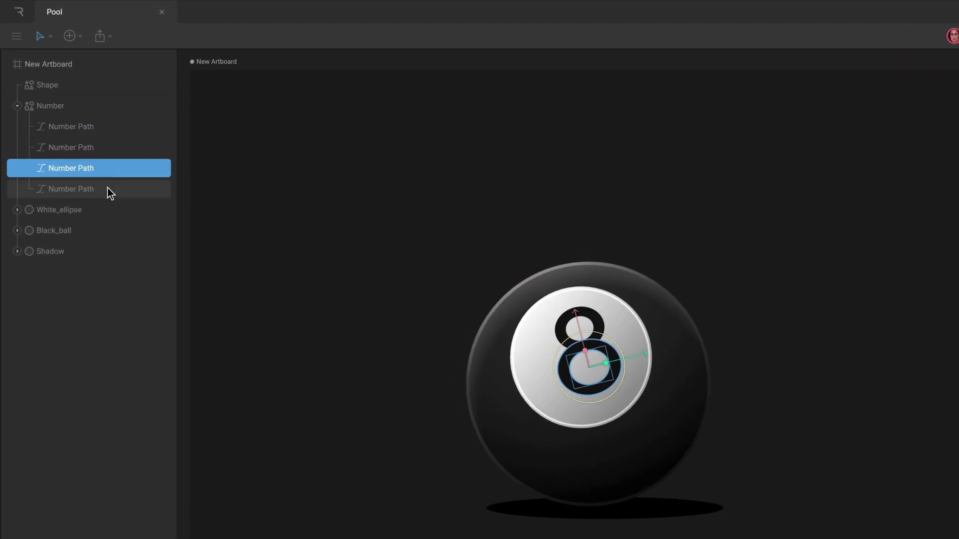
click(108, 190)
click(107, 107)
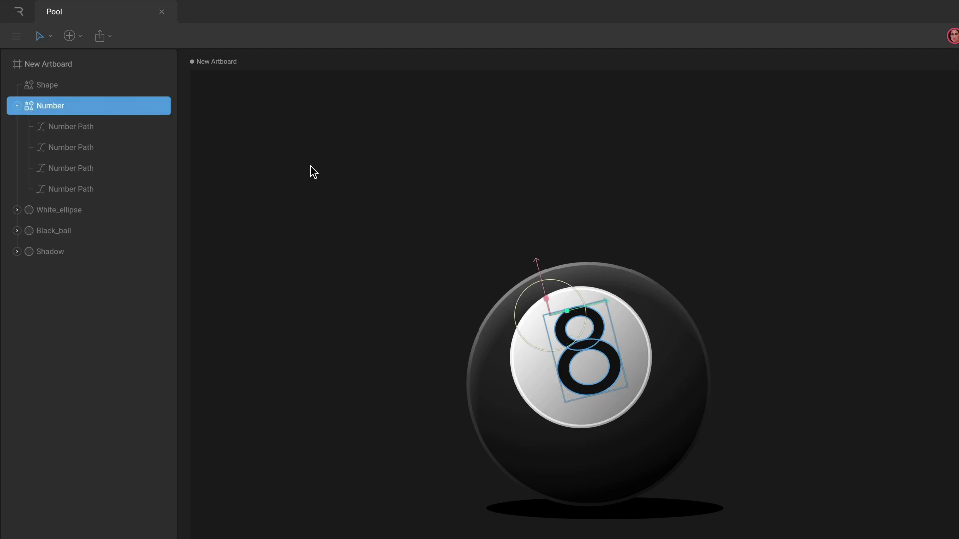
Go from the Number shape to its first path and back, and select the Ellipse Path inside Black_ball
key(Return)
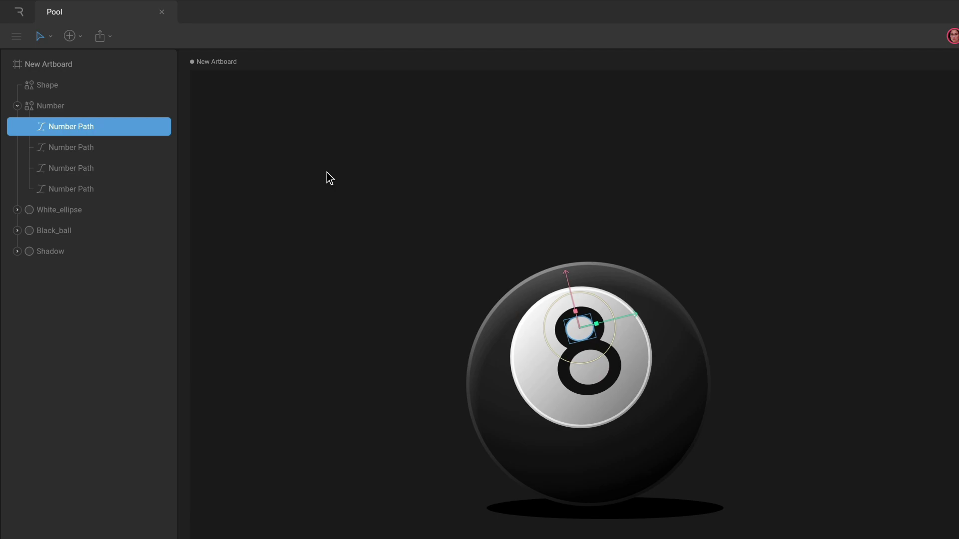
key(Escape)
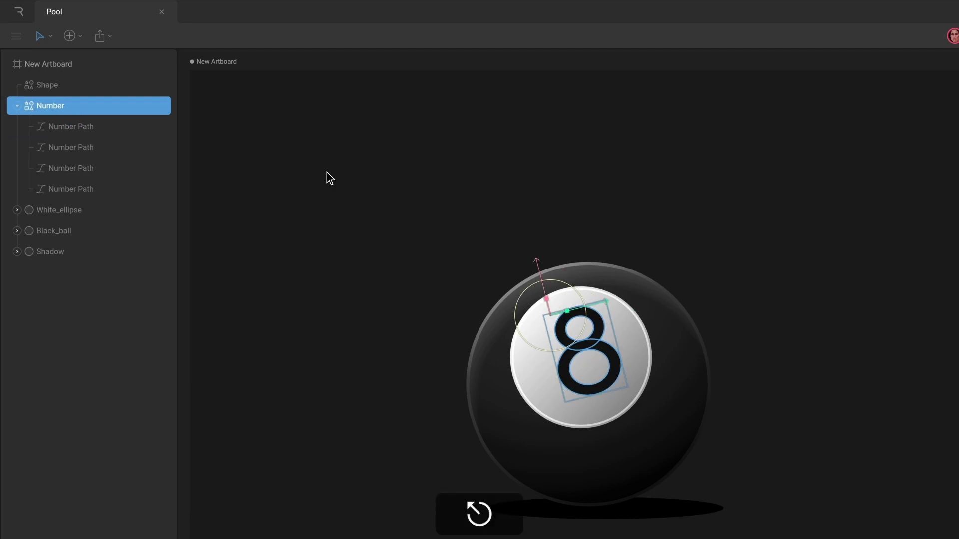
click(98, 230)
key(Return)
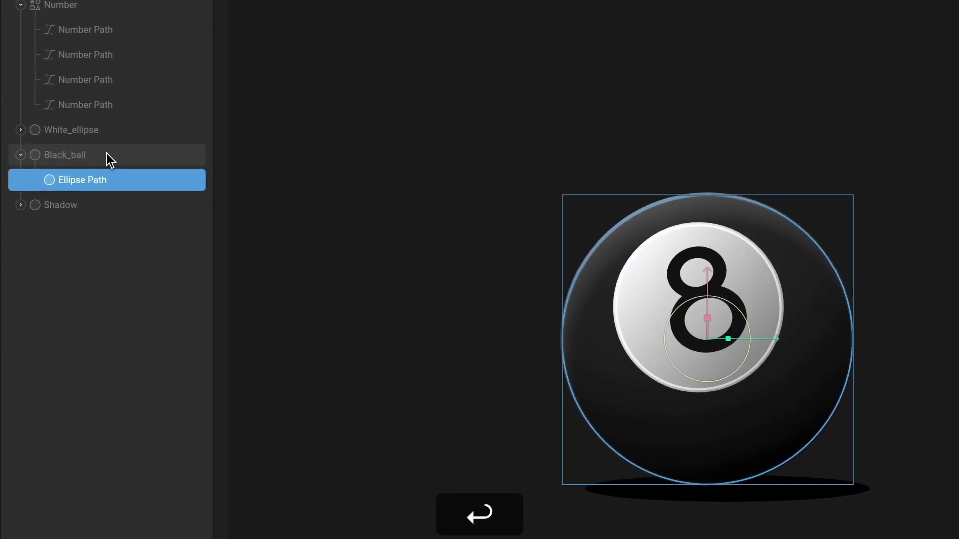
key(Return)
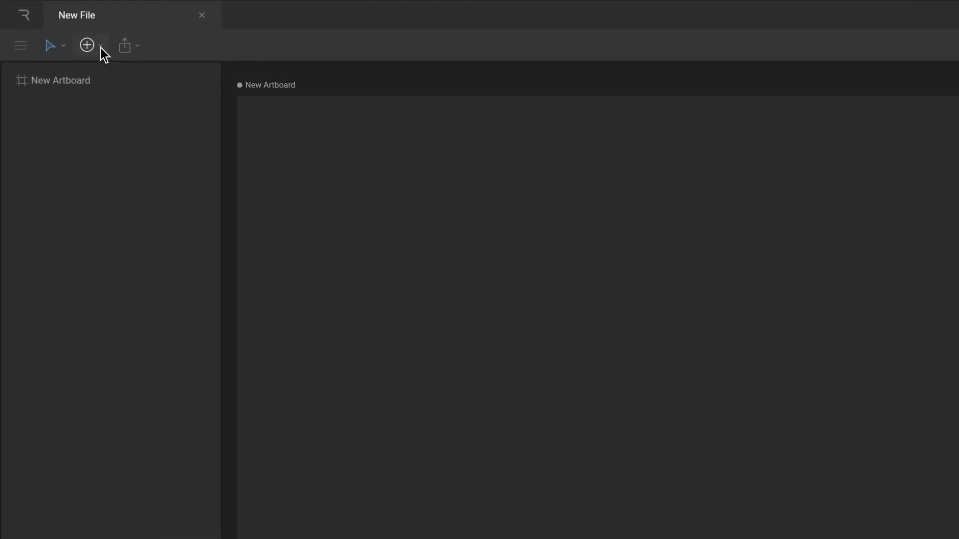
Draw a closed teardrop about 327 px tall with the Pen tool, using a straight top vertex and a mirrored bottom vertex with handles about 257 long
click(99, 46)
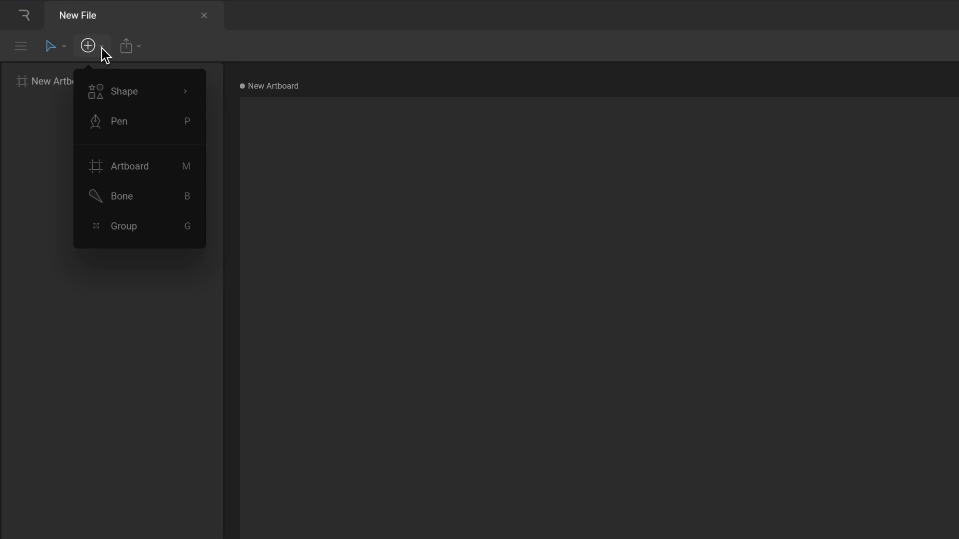
click(160, 126)
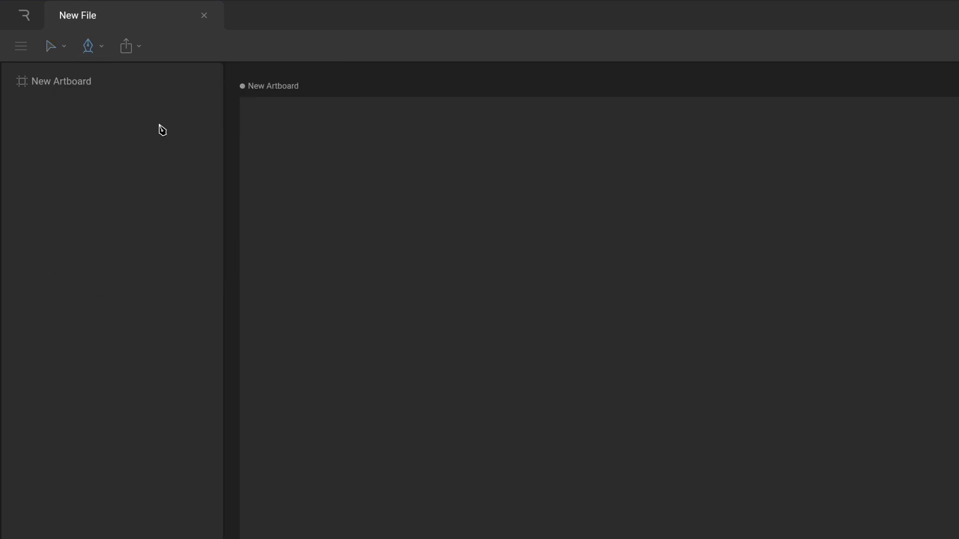
click(606, 404)
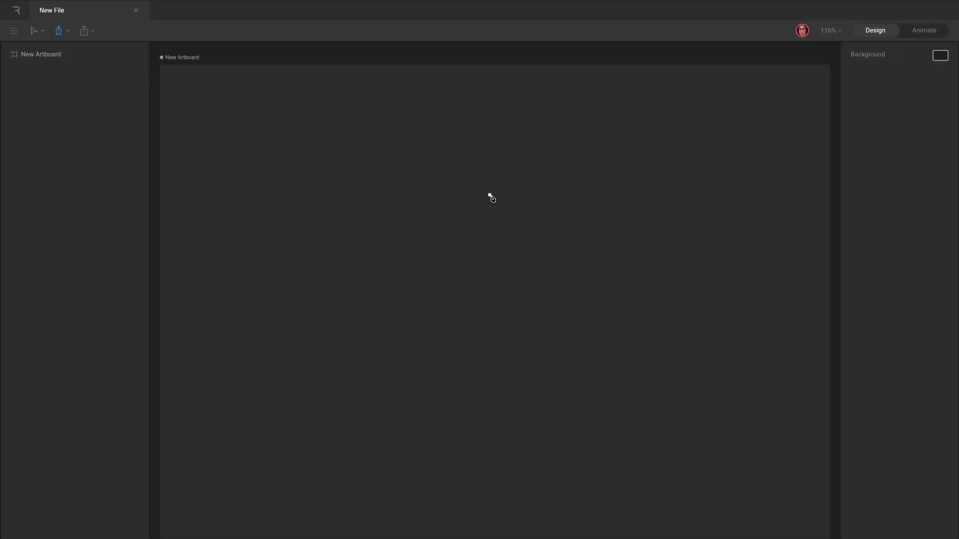
click(521, 209)
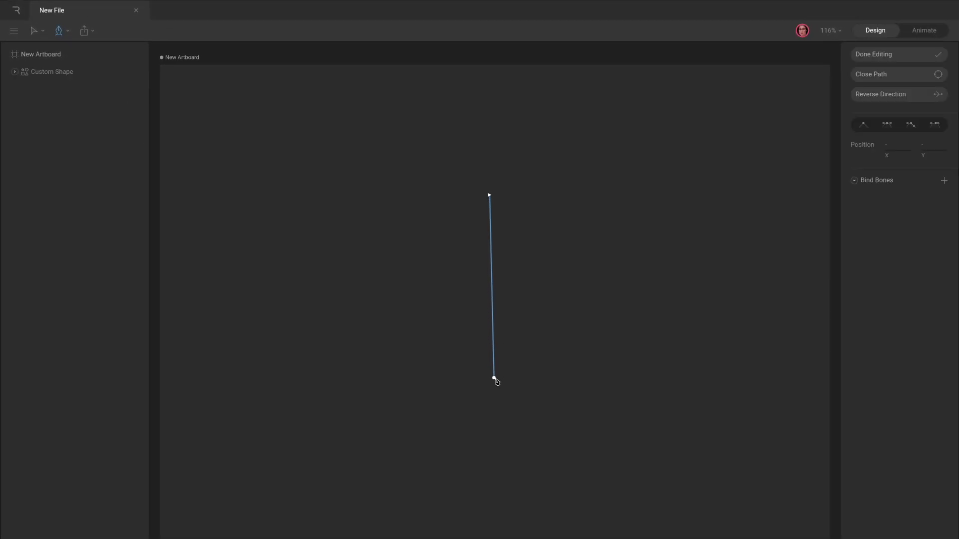
drag(491, 385, 351, 429)
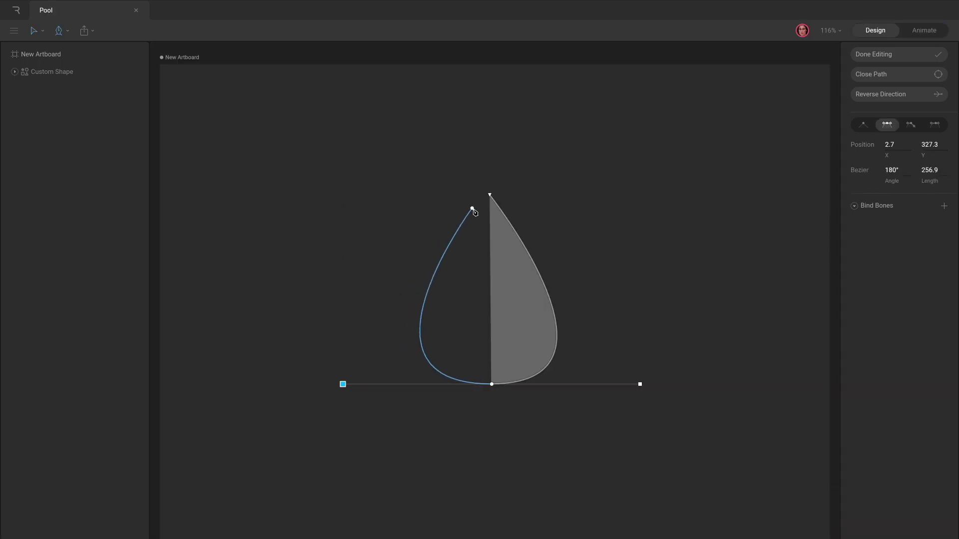
click(490, 196)
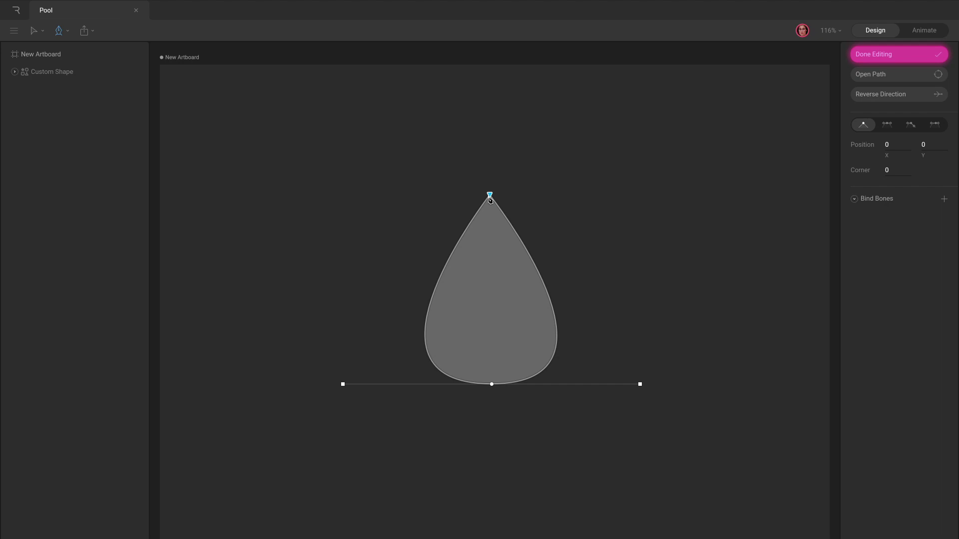
key(Escape)
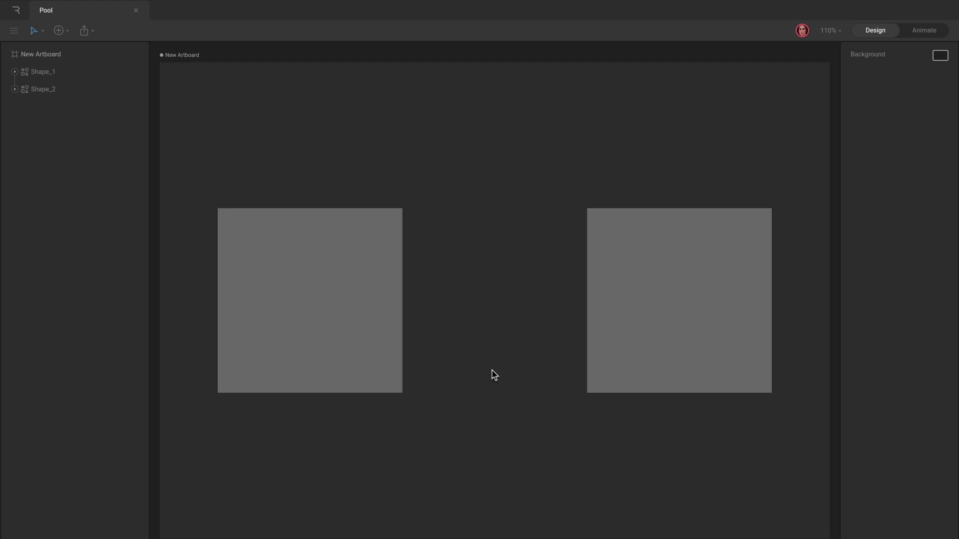
Add a white FFFFFF stroke to the Shape_1 square and thicken it into a wide border
click(348, 307)
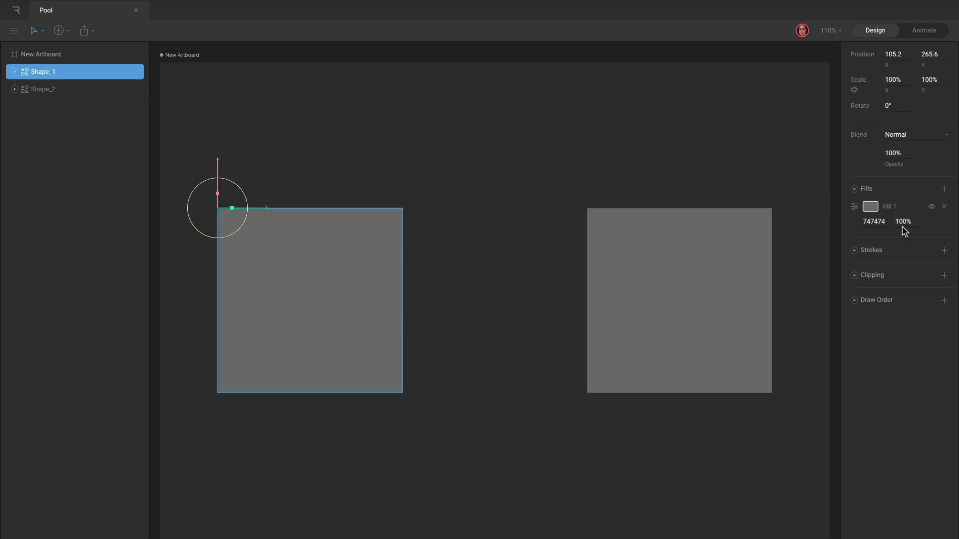
click(944, 250)
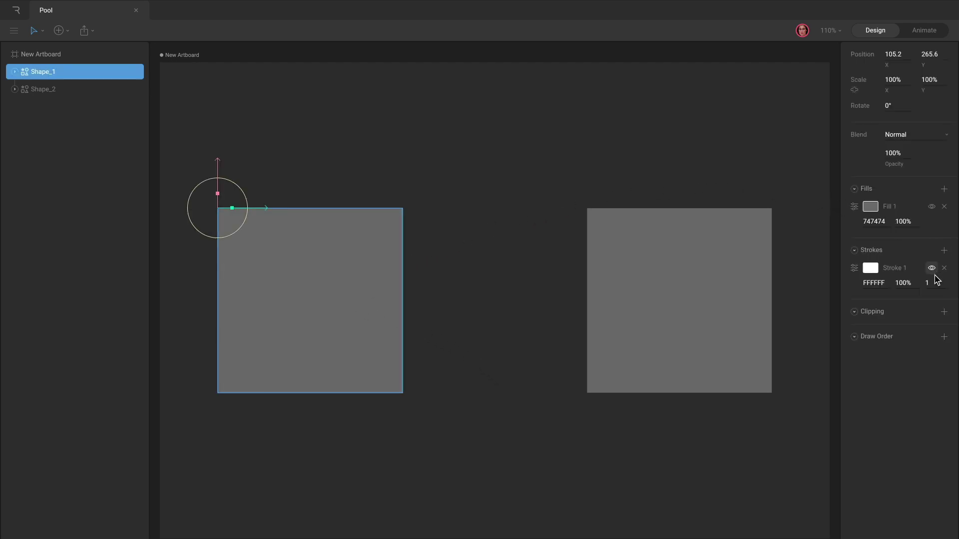
drag(932, 283, 931, 250)
Add a white FFFFFF stroke to the Shape_2 square with a thickness of about 39.8
click(729, 310)
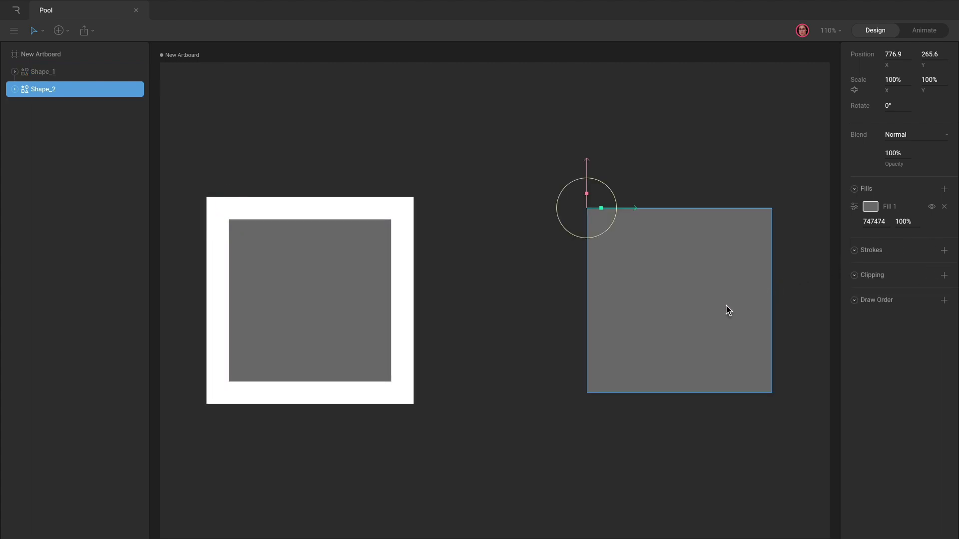
click(943, 249)
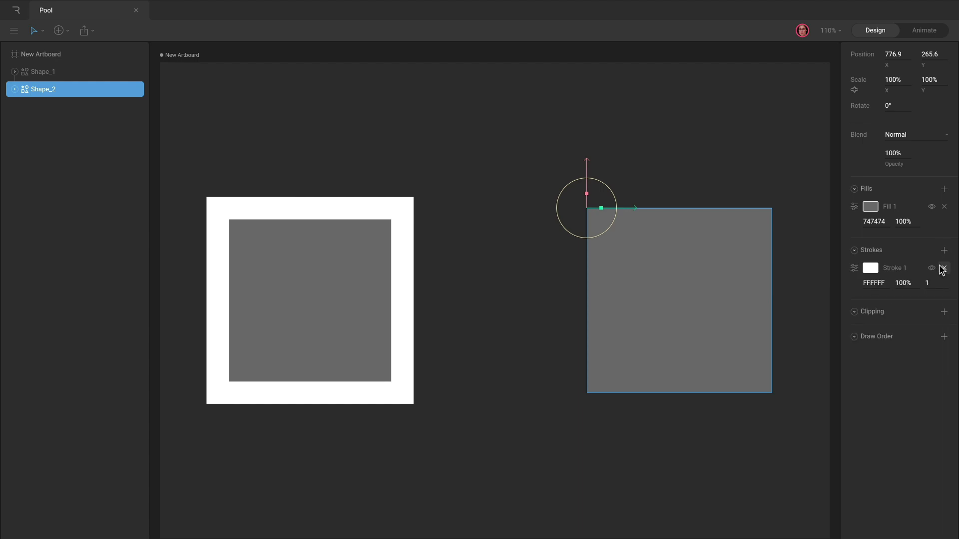
drag(931, 284, 933, 259)
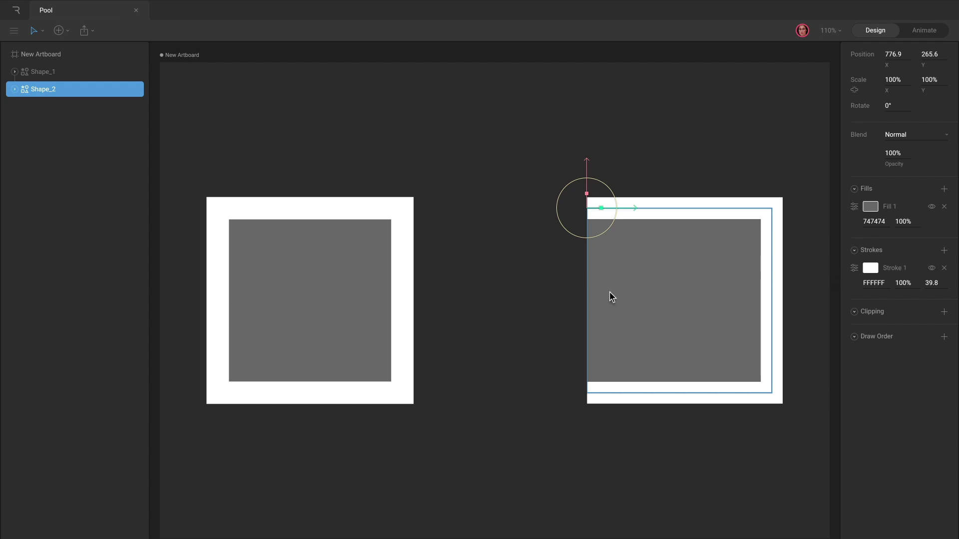
Edit the vertices of Shape_1, switch its path to open, and close the path again
click(361, 293)
key(Return)
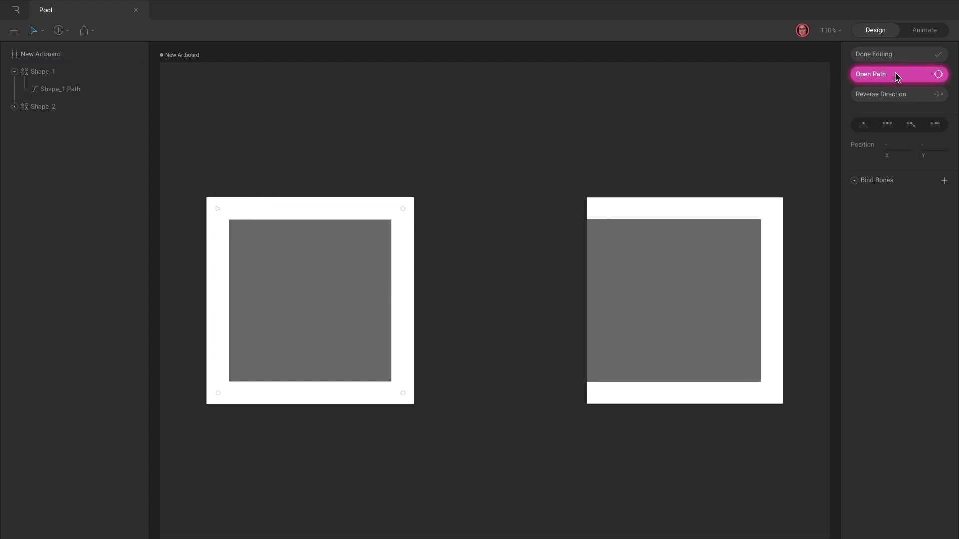
click(895, 75)
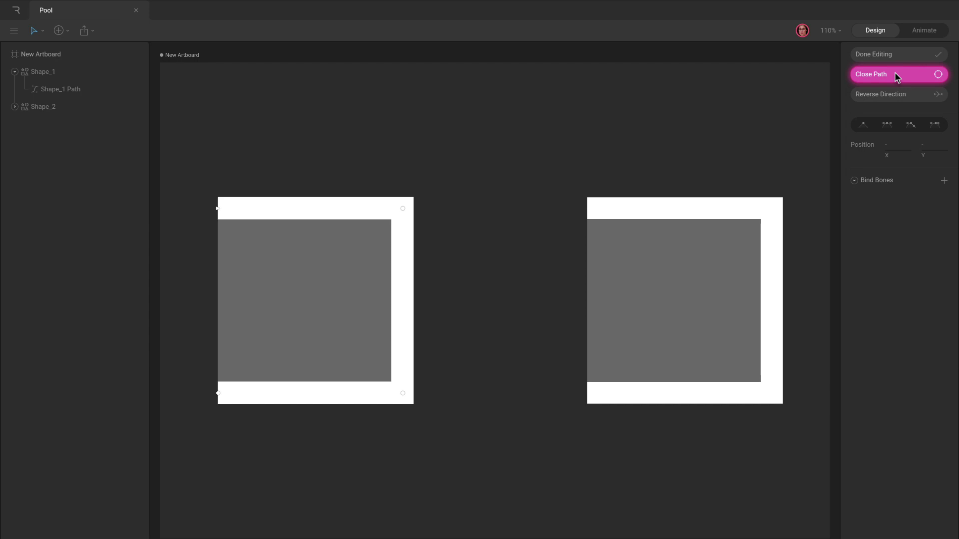
click(895, 75)
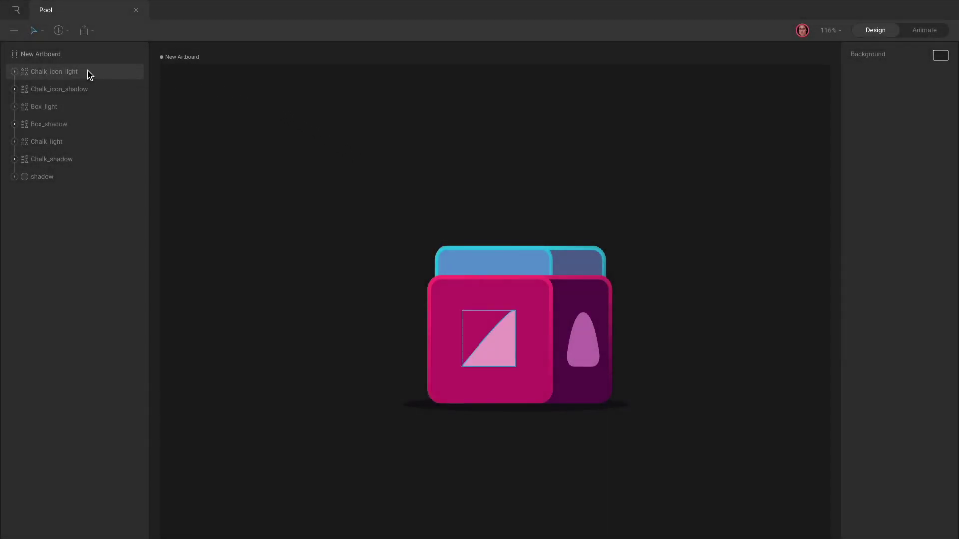
Edit the vertices of Chalk_icon_light Path and move its top vertex to the middle above the base
click(74, 73)
click(15, 72)
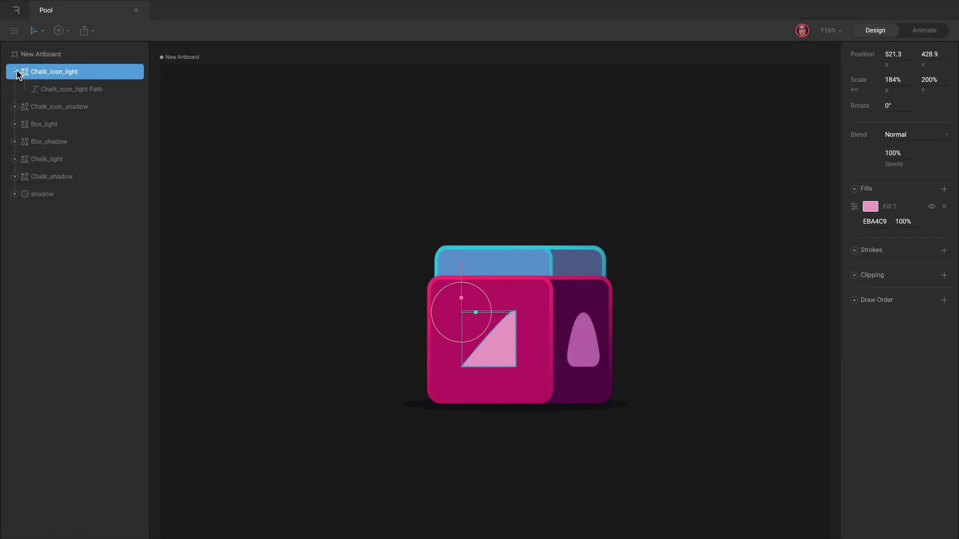
click(79, 92)
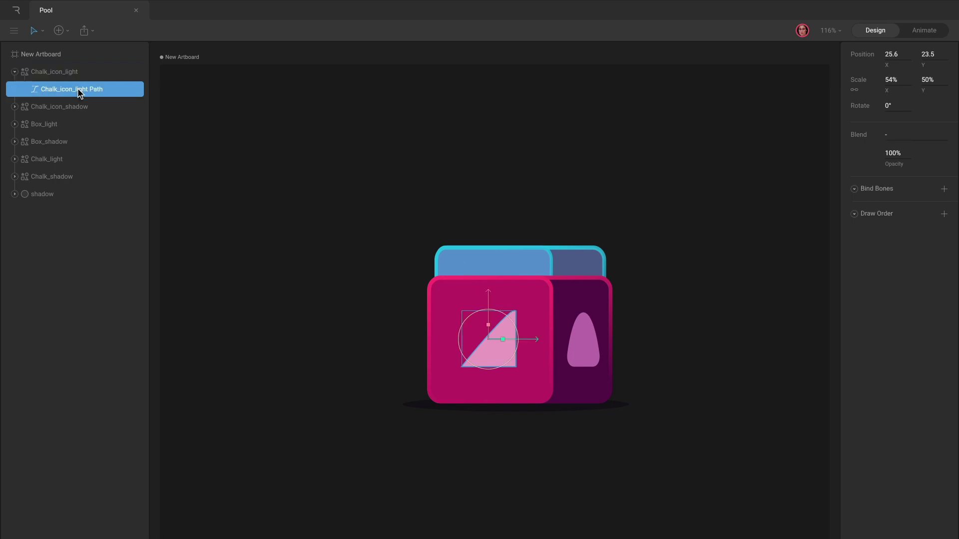
key(Return)
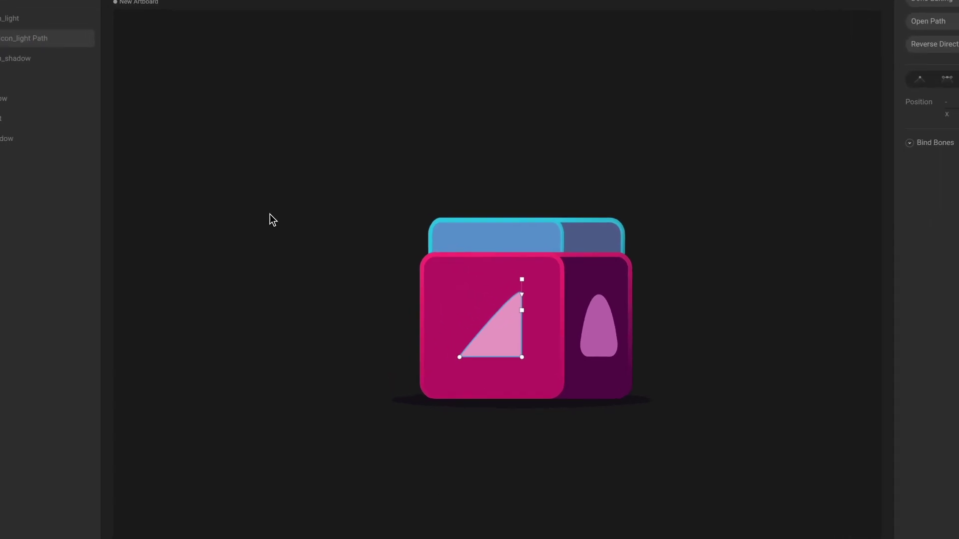
drag(529, 270, 522, 251)
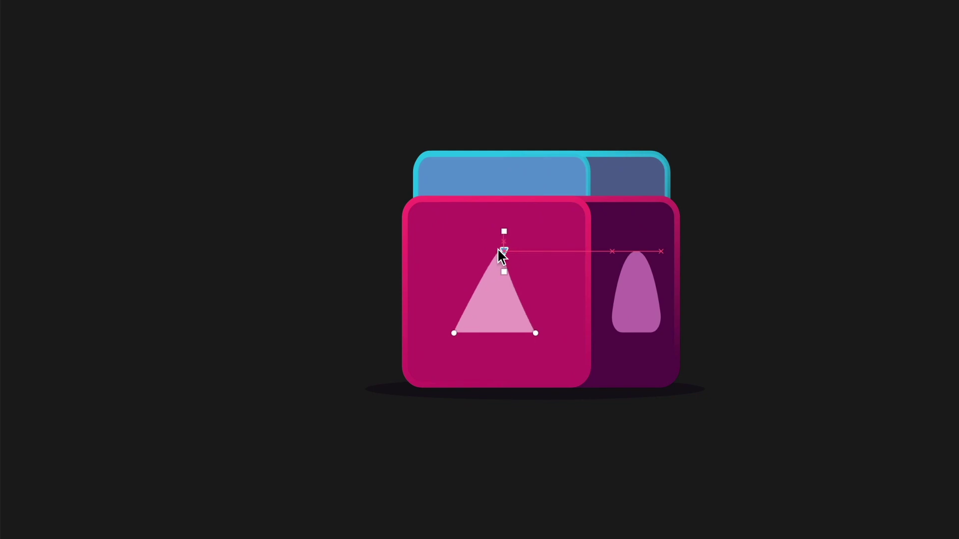
Round the two bottom vertices of the chalk icon together by increasing their corner radius
click(453, 333)
shift+click(535, 333)
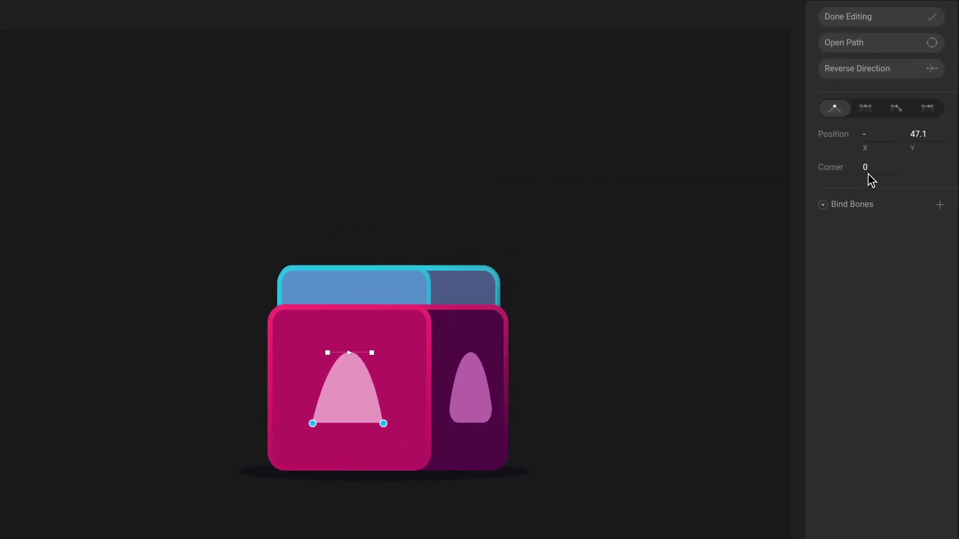
drag(867, 167, 868, 154)
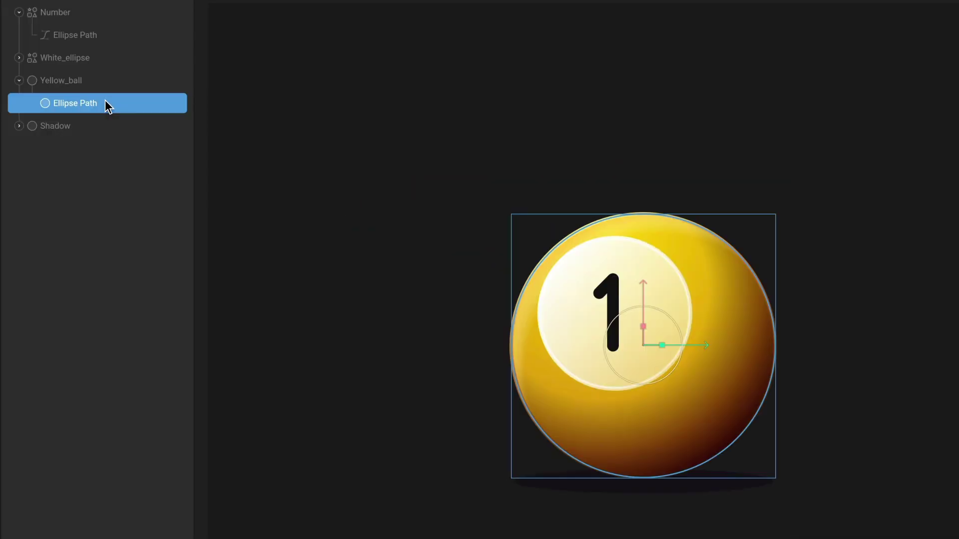
Convert the Ellipse Path of Yellow_ball to an editable custom path and undo the conversion
key(Return)
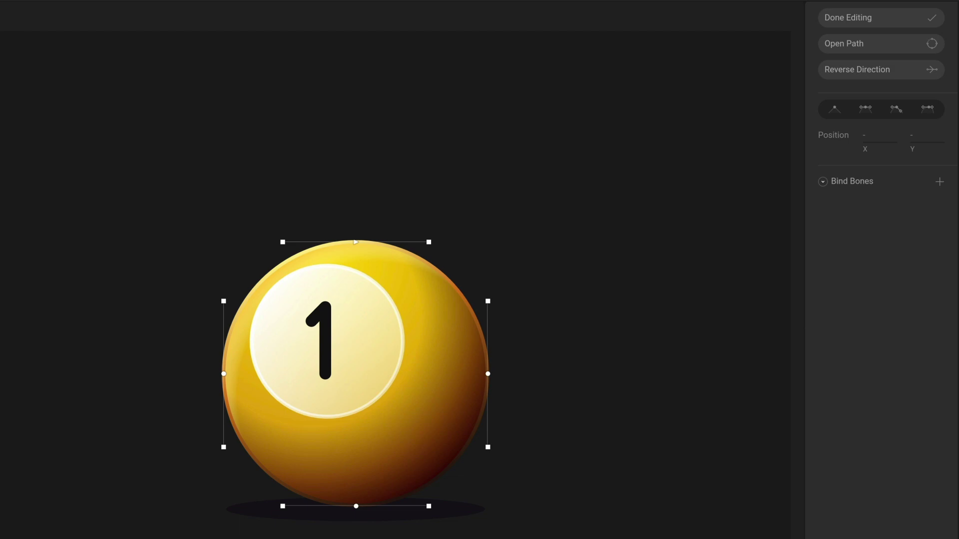
key(super+z)
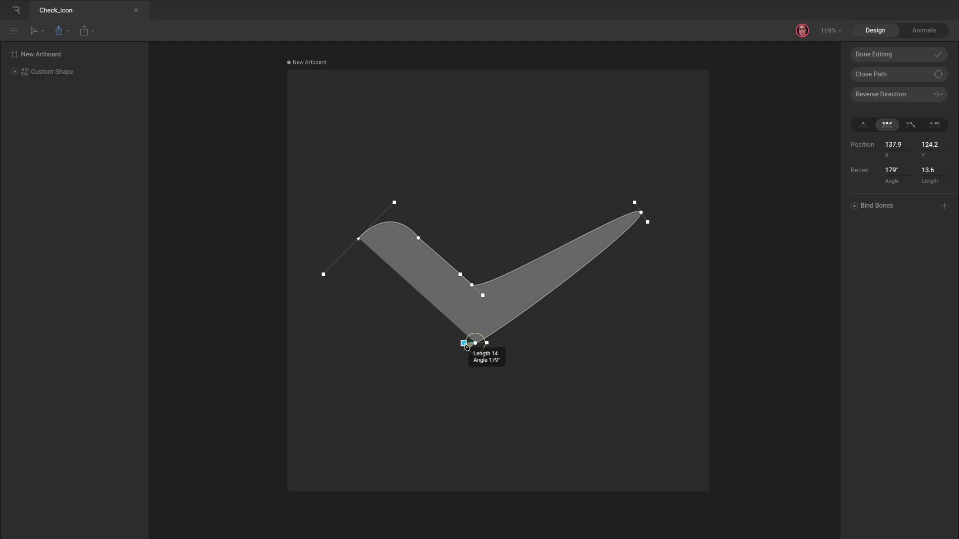
Pull out mirrored handles on the check mark's bottom vertex and close the path at its starting vertex
drag(466, 347, 447, 341)
click(358, 239)
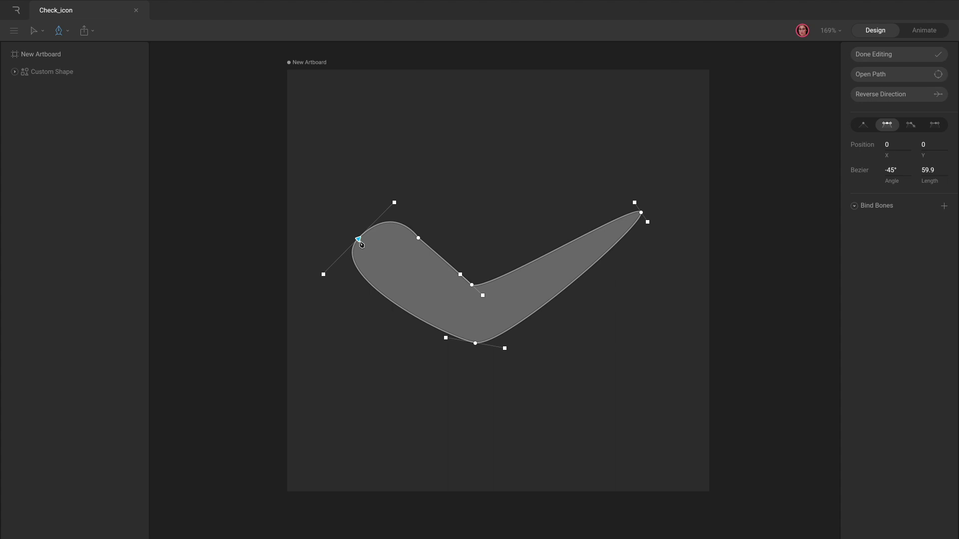